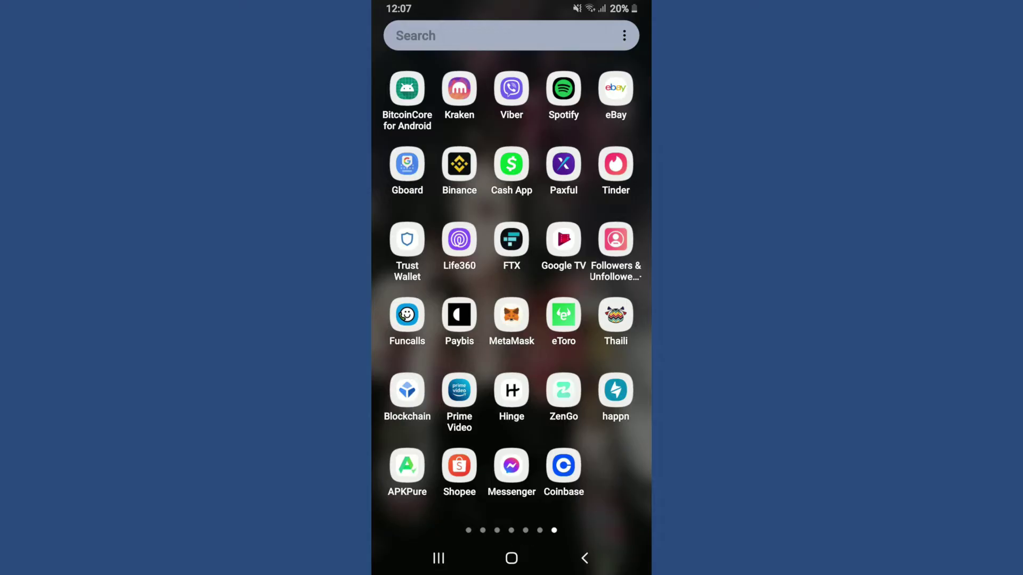
pyautogui.click(511, 469)
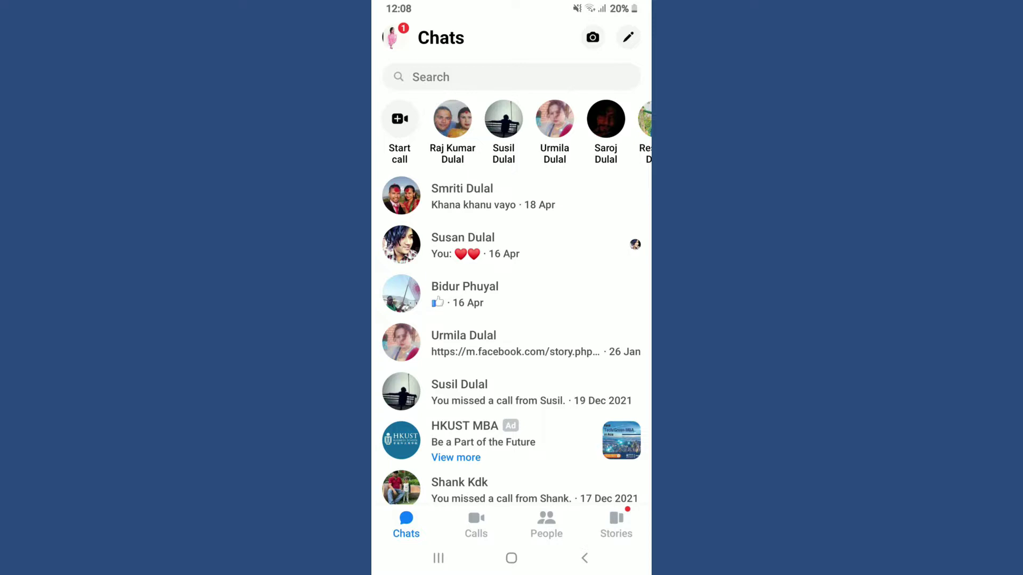
pyautogui.moveTo(511, 8); pyautogui.dragTo(512, 320)
pyautogui.moveTo(511, 144); pyautogui.dragTo(512, 399)
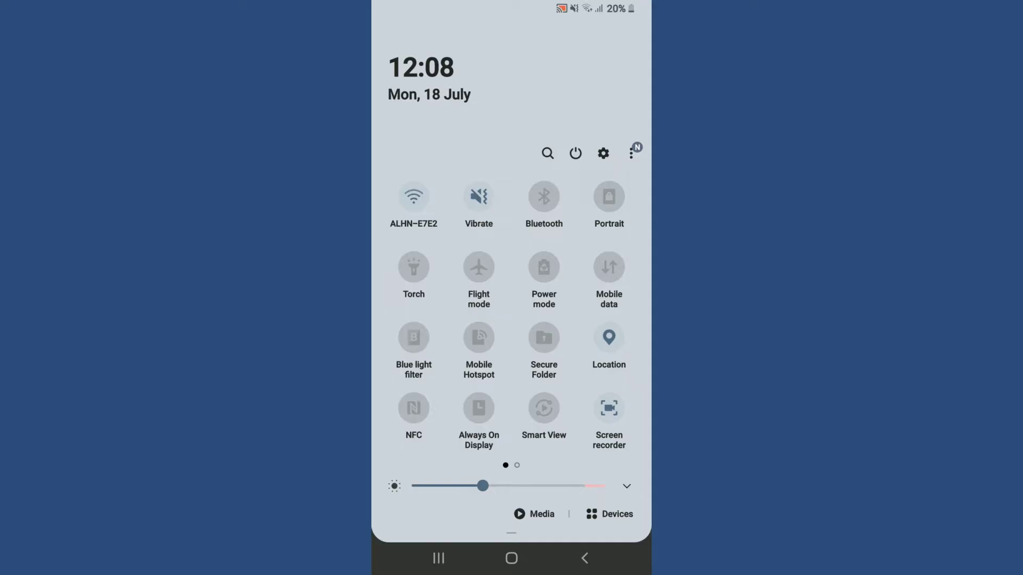
pyautogui.press('Escape')
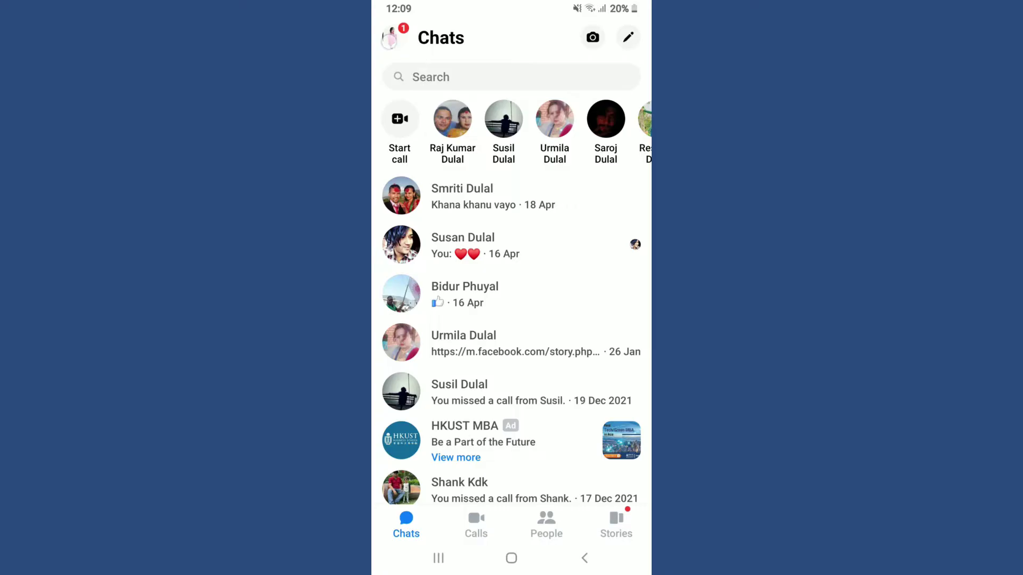
# Step: Switch on 'Show when you're active' in Active Status settings, then return to chats
pyautogui.click(399, 36)
pyautogui.moveTo(565, 473); pyautogui.dragTo(586, 310)
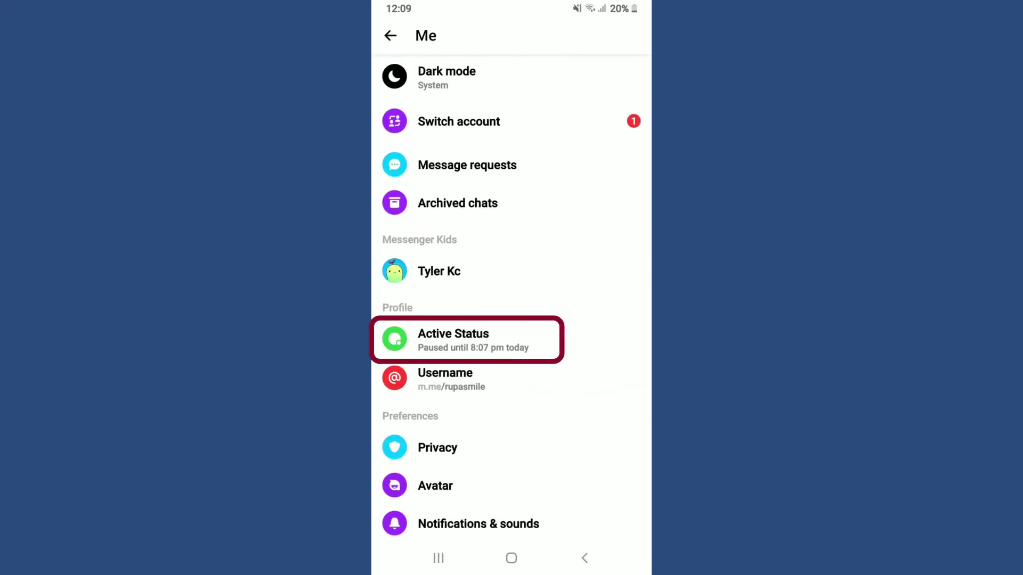
pyautogui.click(467, 340)
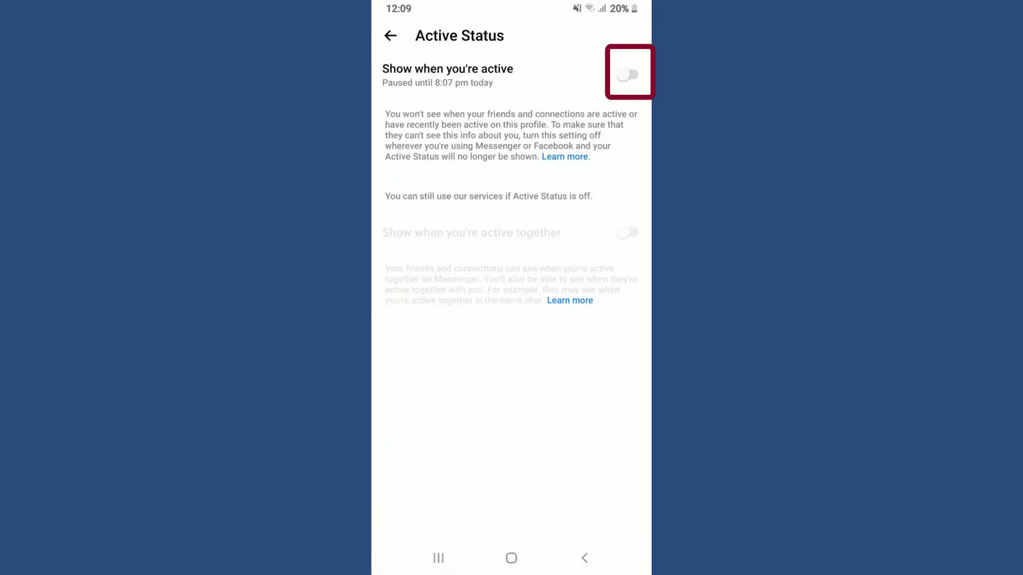
pyautogui.click(628, 73)
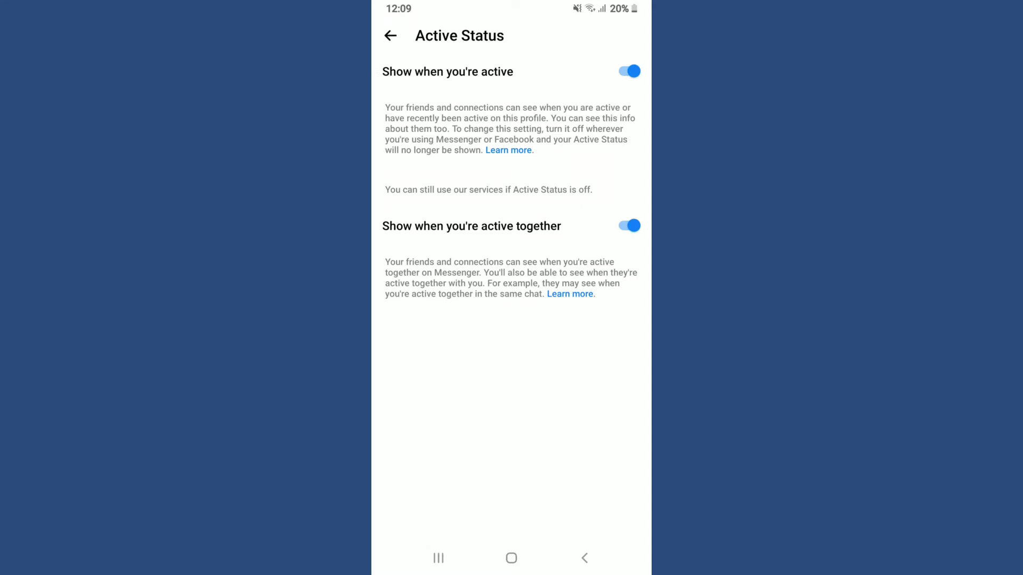
pyautogui.click(391, 35)
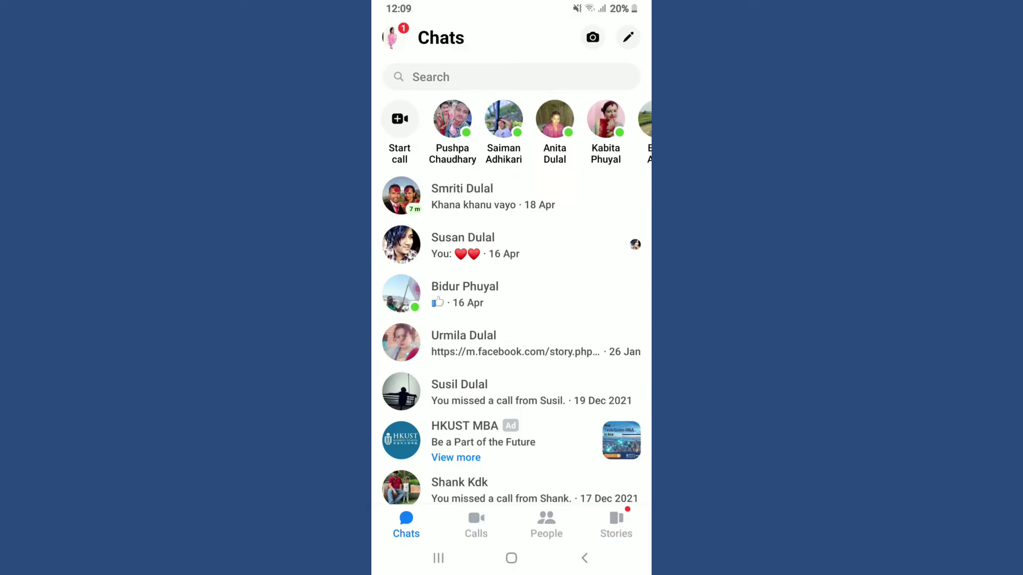
# Step: After reviewing the green online dots in Chats, go to the home screen
pyautogui.click(511, 558)
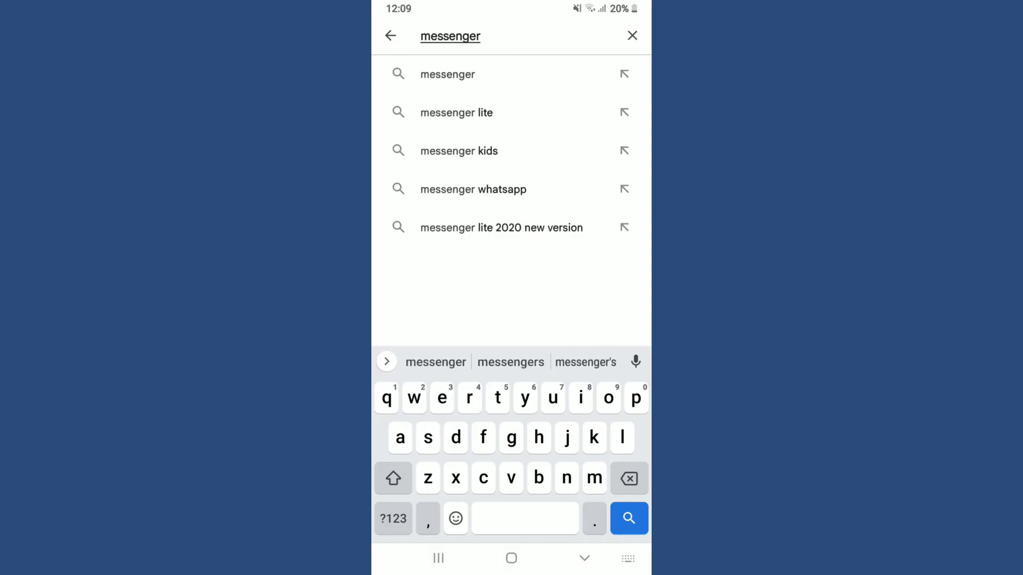
# Step: Search Play Store for 'messenger' and launch Messenger from its listing's Open button
pyautogui.click(629, 519)
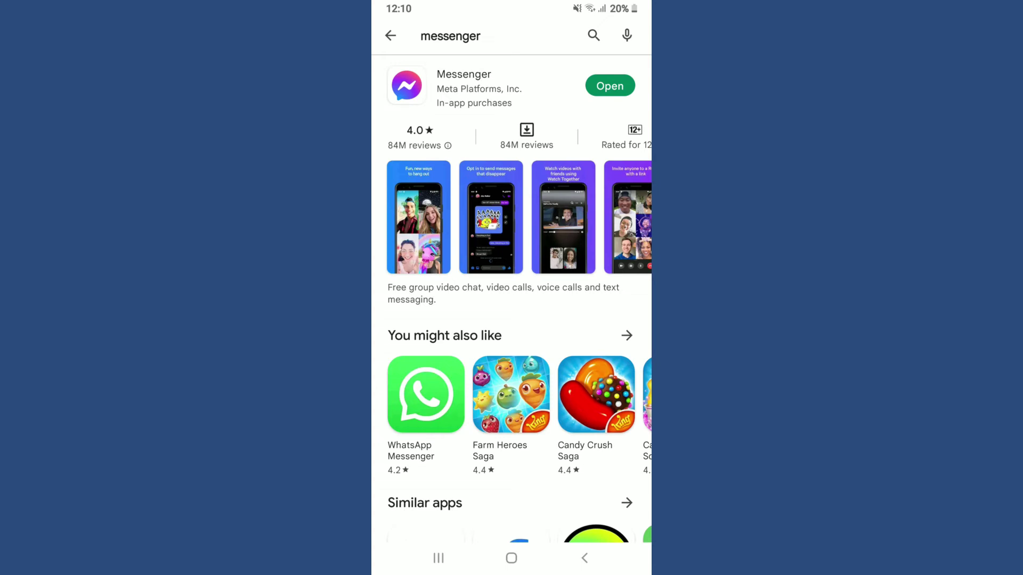
pyautogui.click(610, 86)
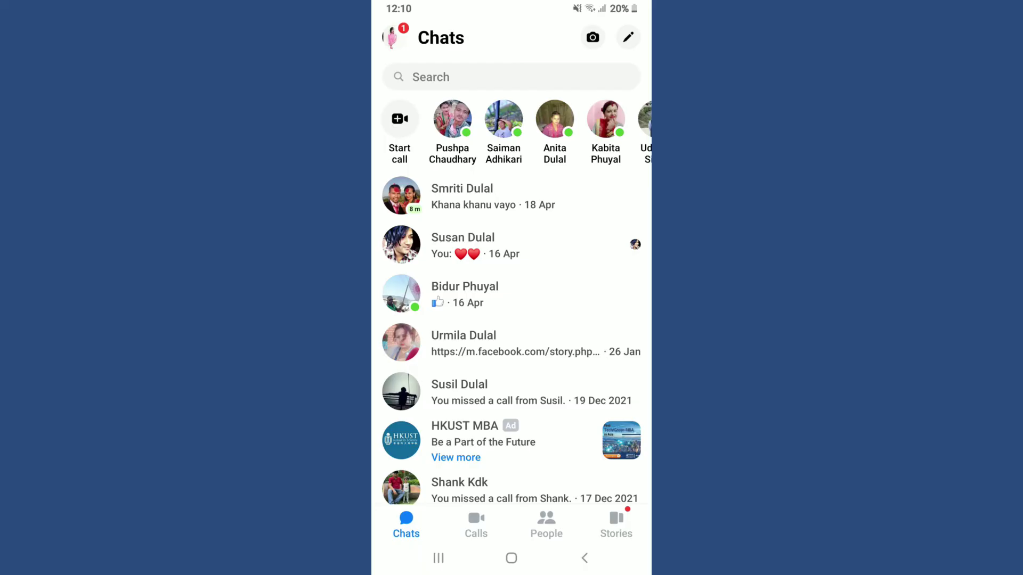
# Step: Leave Messenger for the phone's home screen with the Home button
pyautogui.click(511, 558)
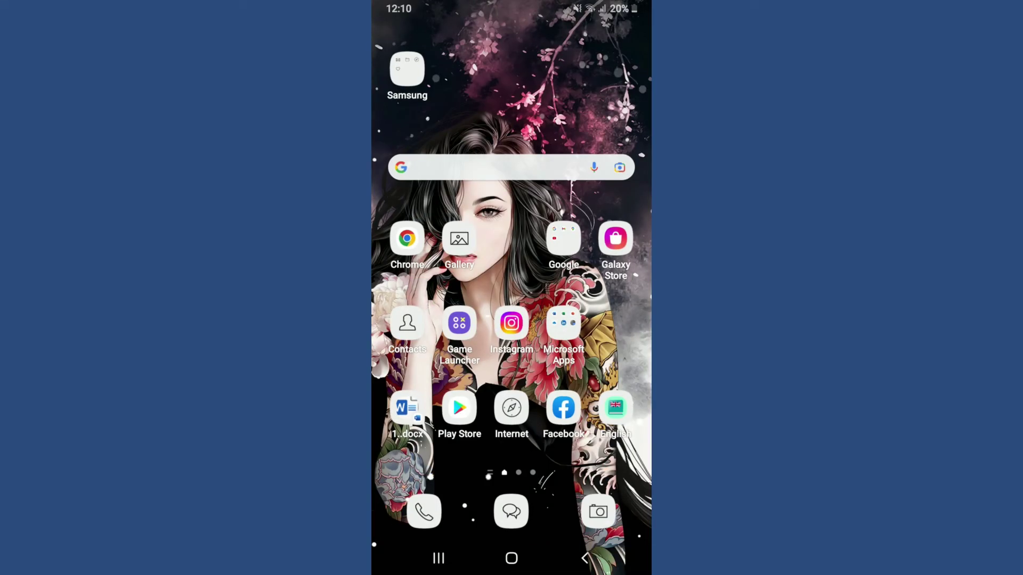